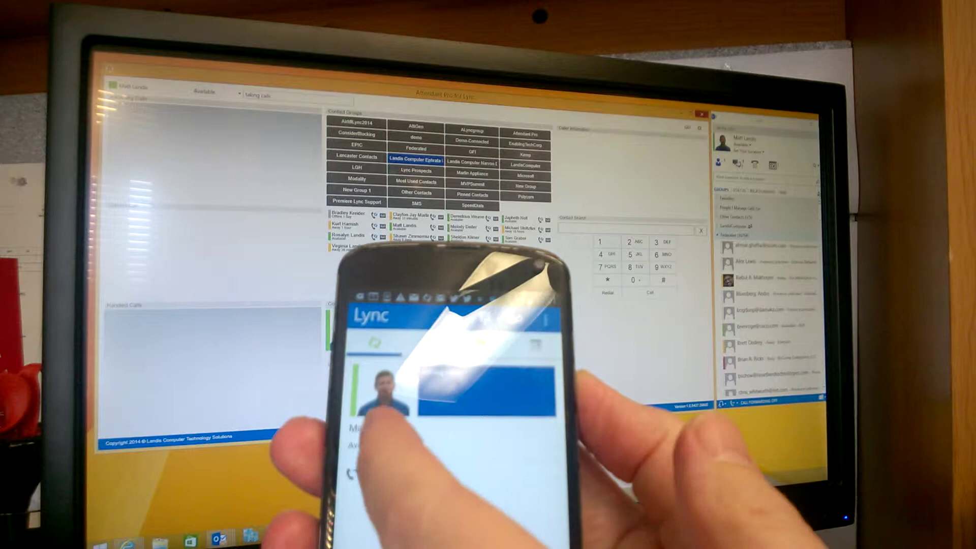
# Change my Lync Mobile presence to Do Not Disturb from the Set my status list.
pyautogui.click(374, 442)
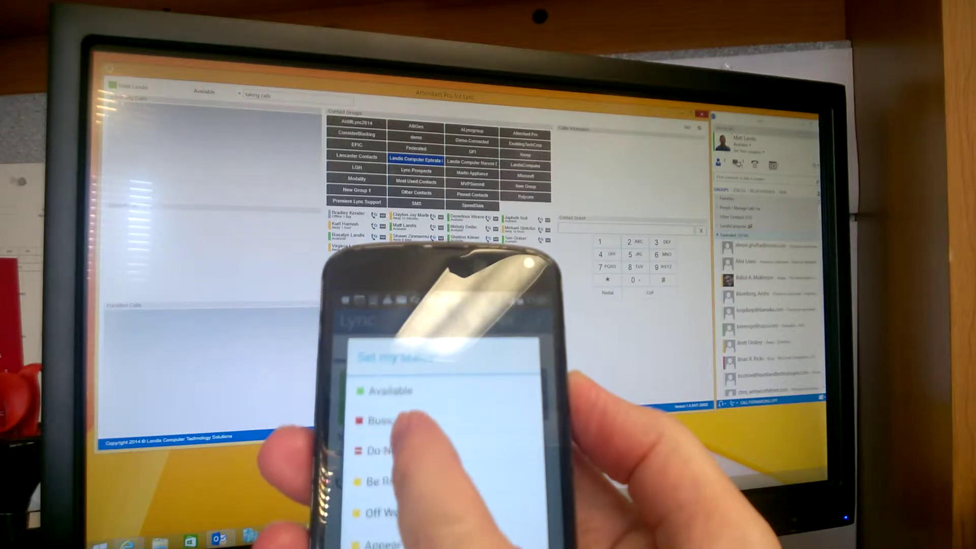
pyautogui.click(382, 420)
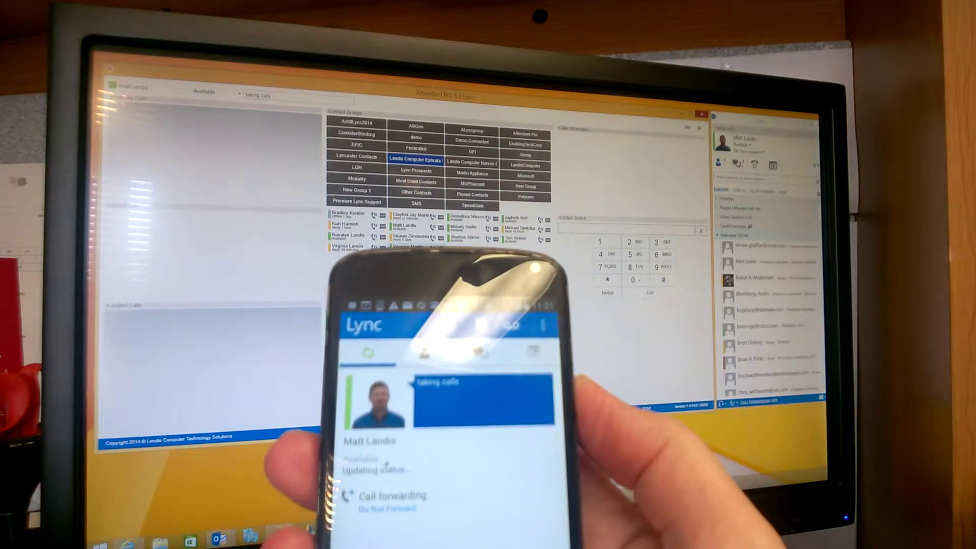